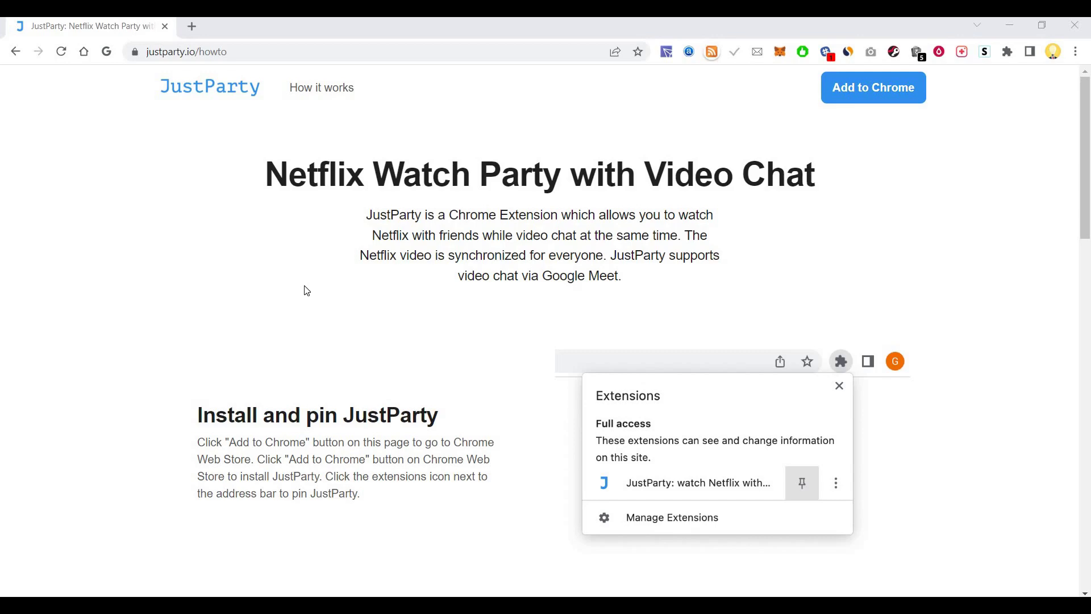
scroll(305, 291, "down", 3)
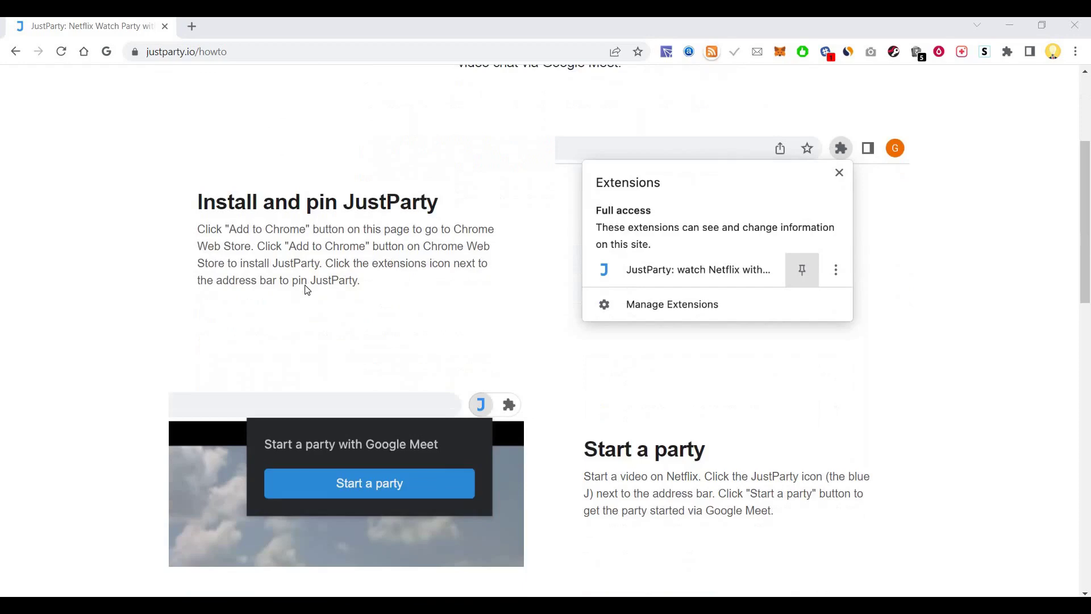
scroll(305, 290, "down", 3)
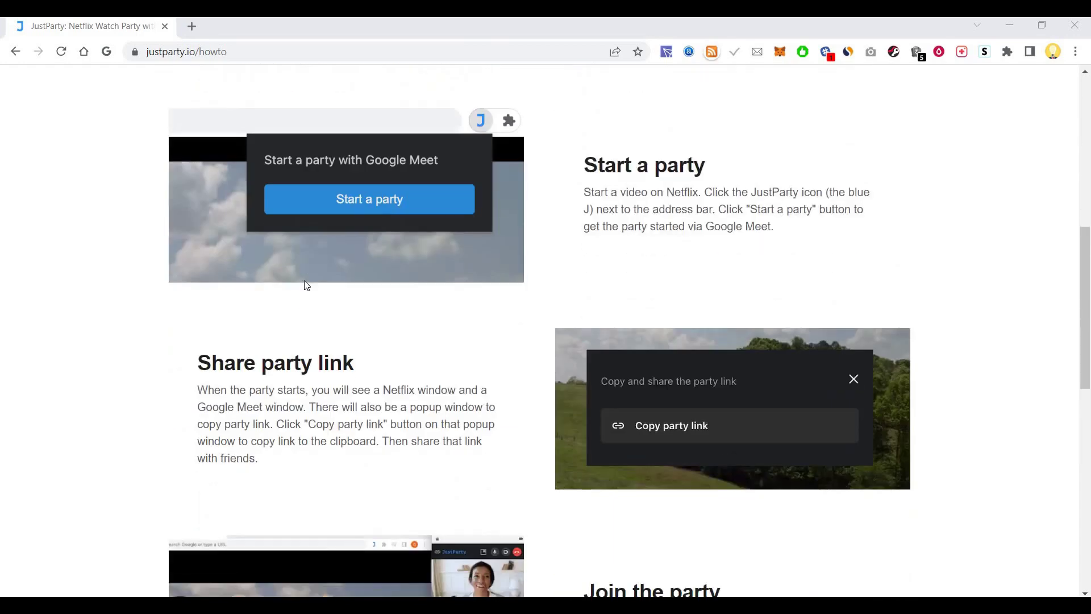
scroll(305, 284, "up", 2)
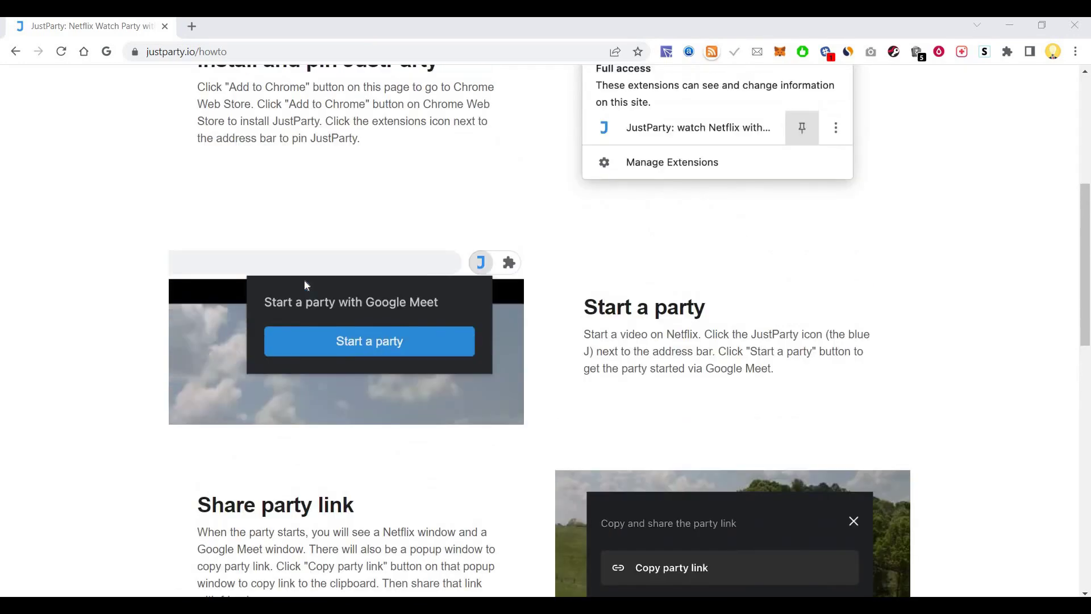
scroll(295, 276, "up", 1)
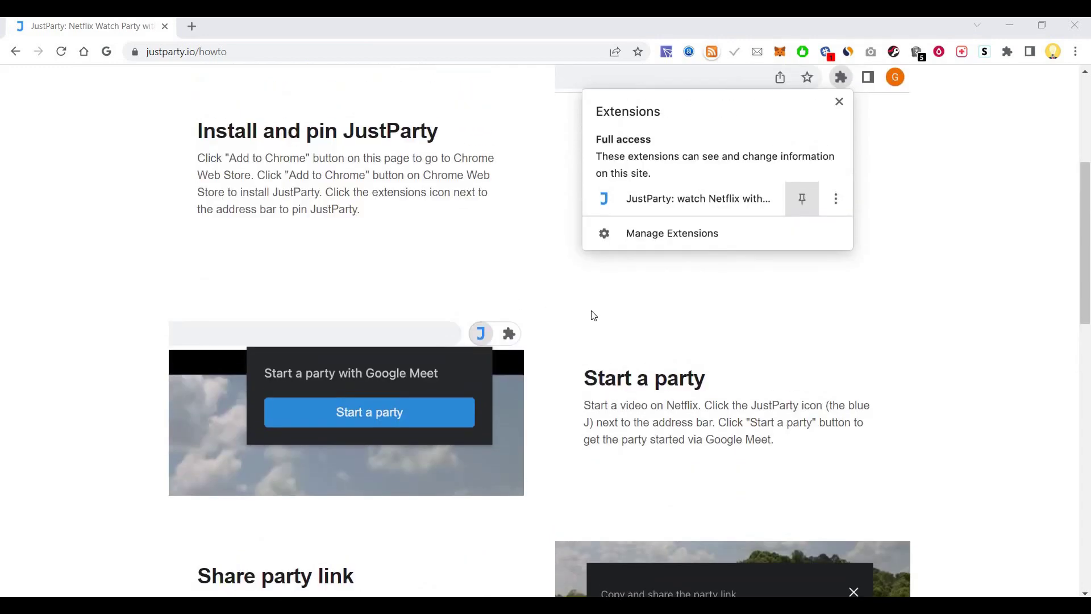
scroll(590, 315, "down", 2)
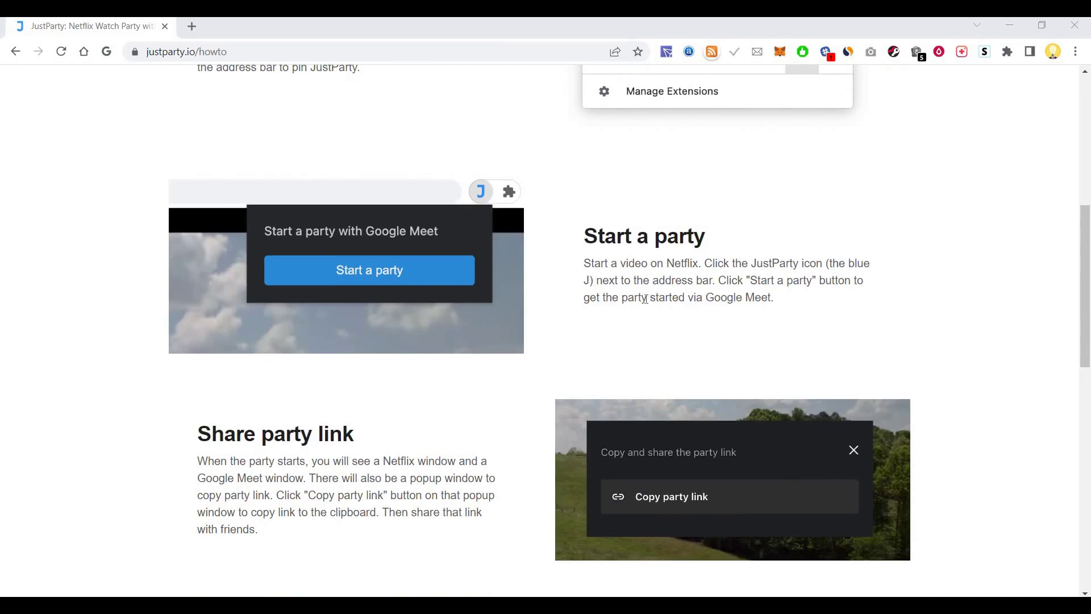
scroll(574, 311, "down", 3)
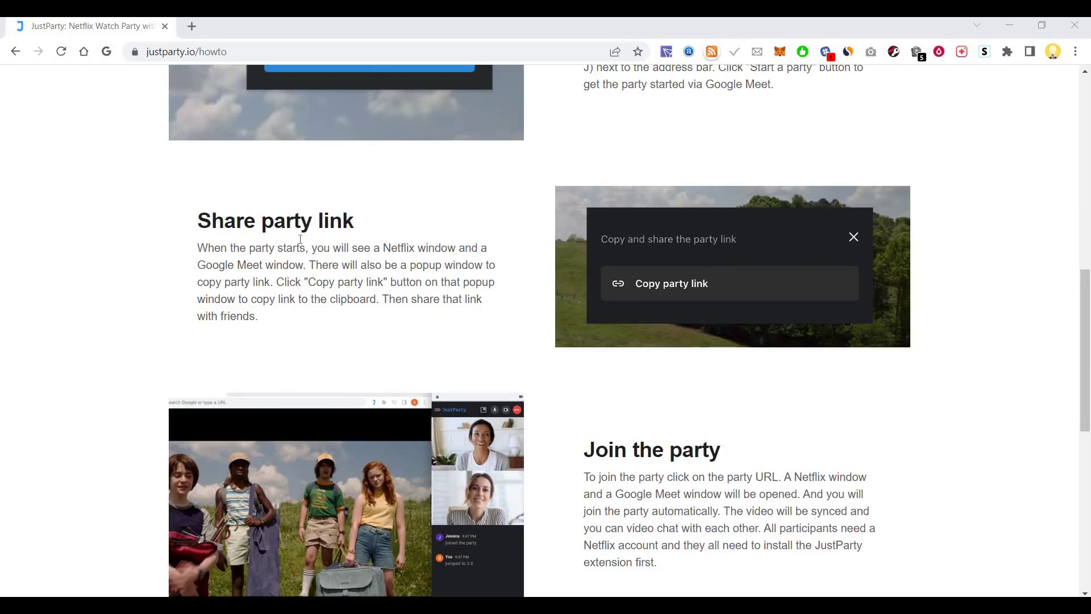
scroll(640, 298, "down", 1)
scroll(707, 284, "down", 2)
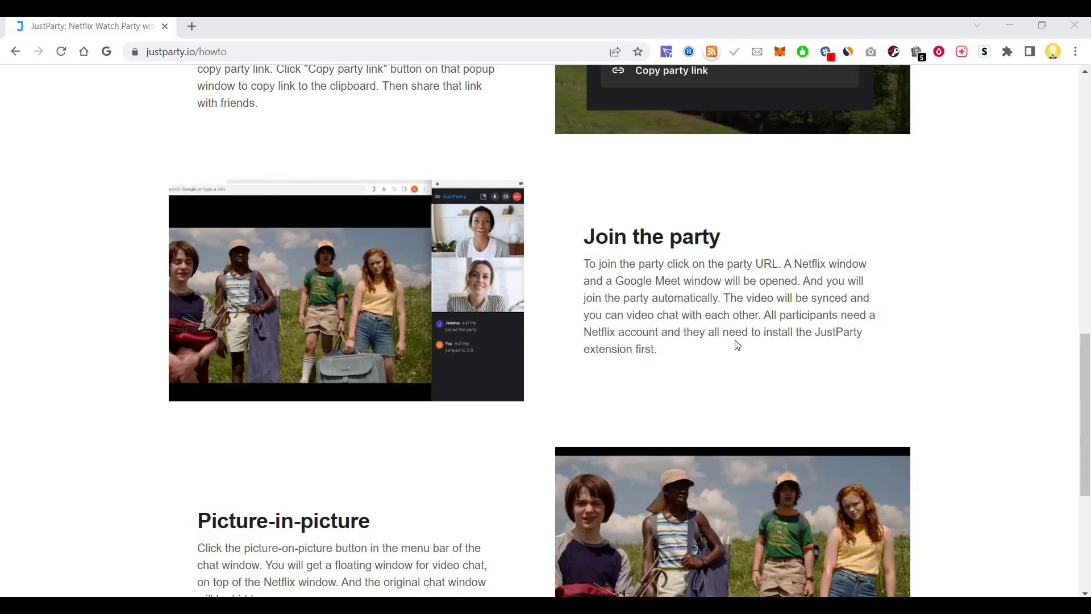
scroll(736, 344, "down", 3)
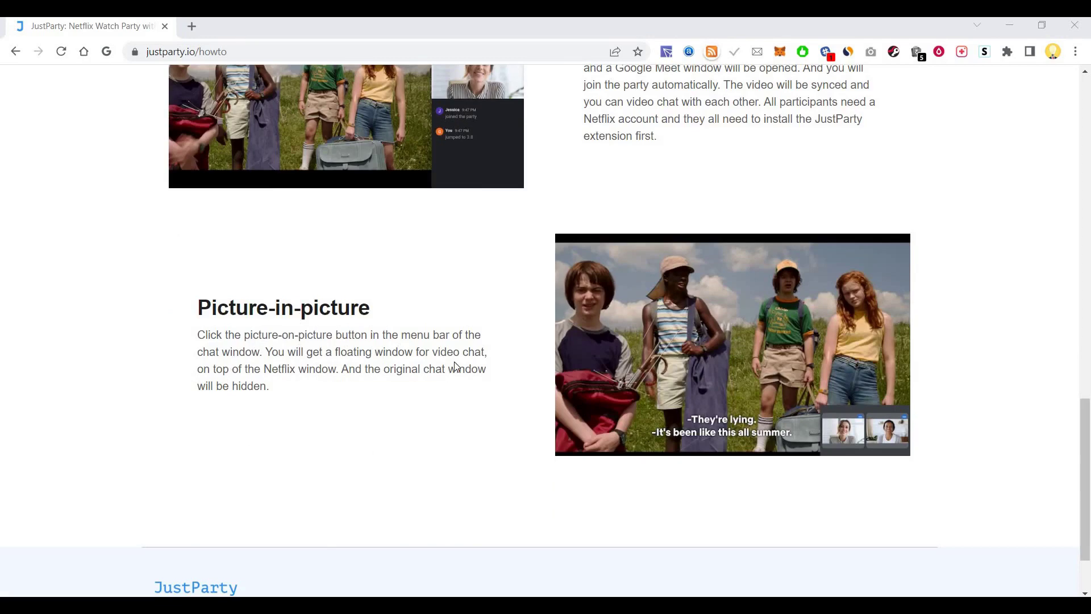
scroll(452, 366, "down", 1)
scroll(457, 364, "up", 3)
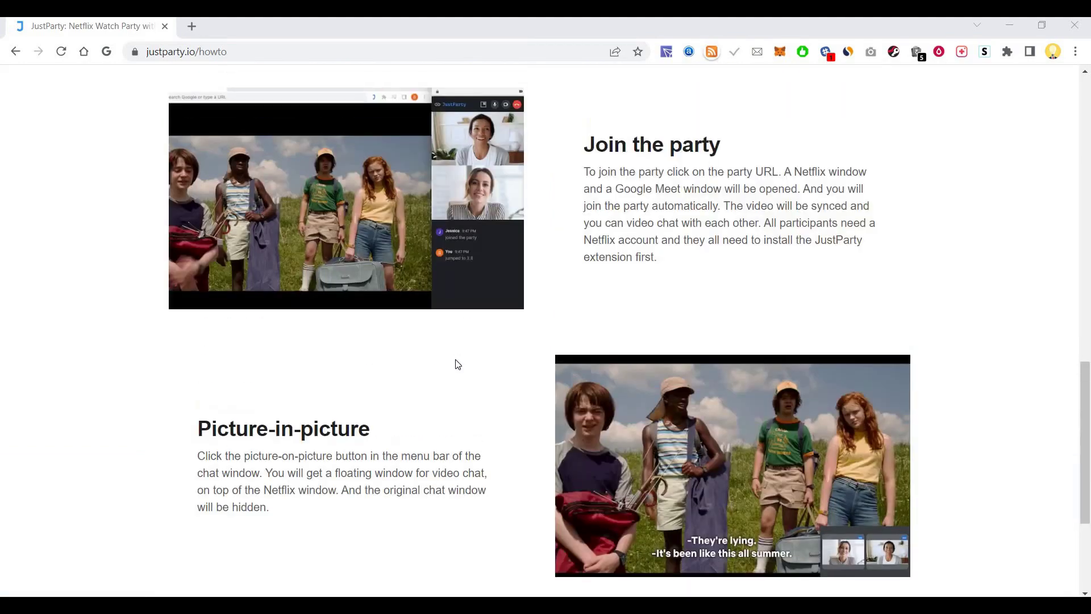
scroll(455, 364, "up", 3)
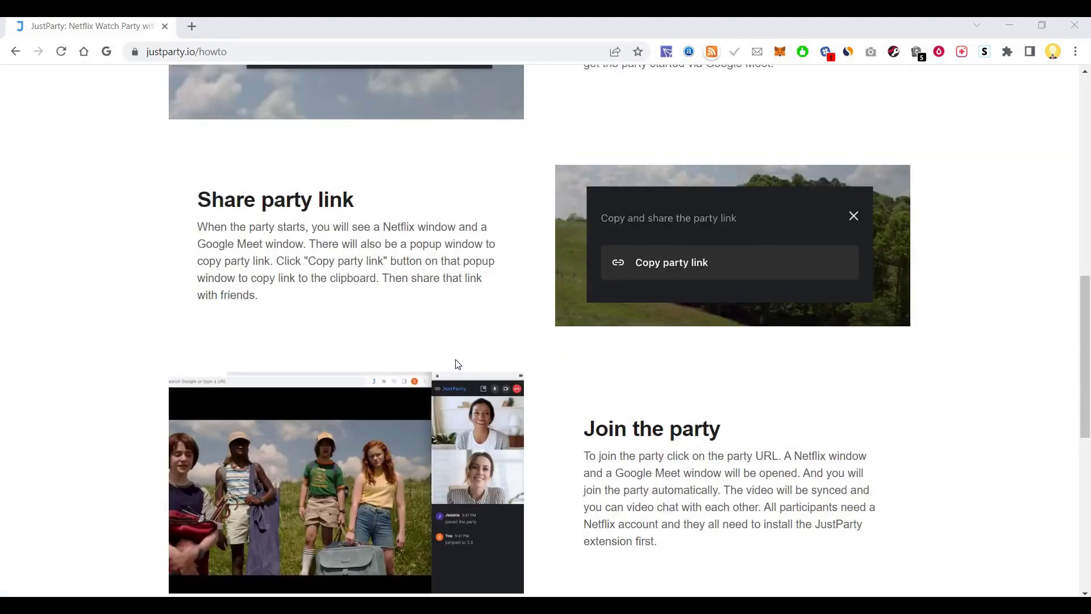
scroll(455, 365, "up", 3)
scroll(455, 364, "up", 3)
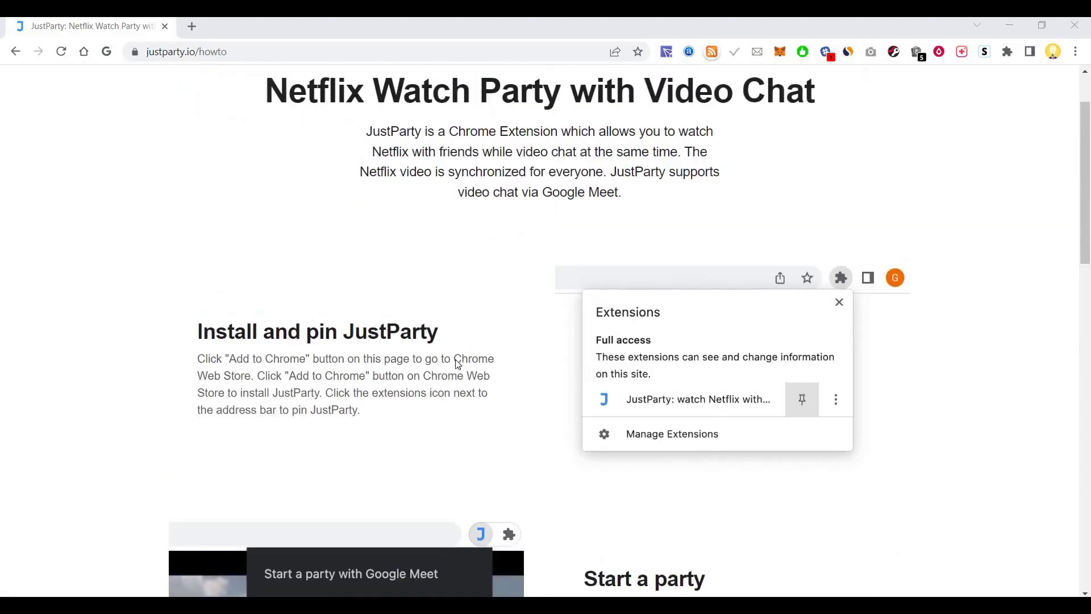
scroll(455, 364, "up", 1)
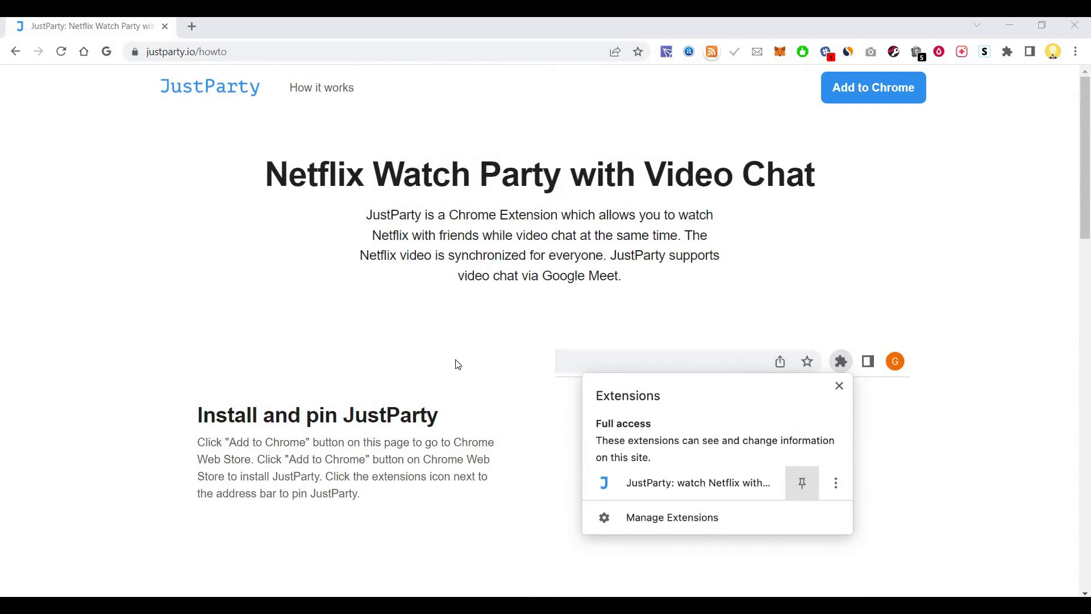